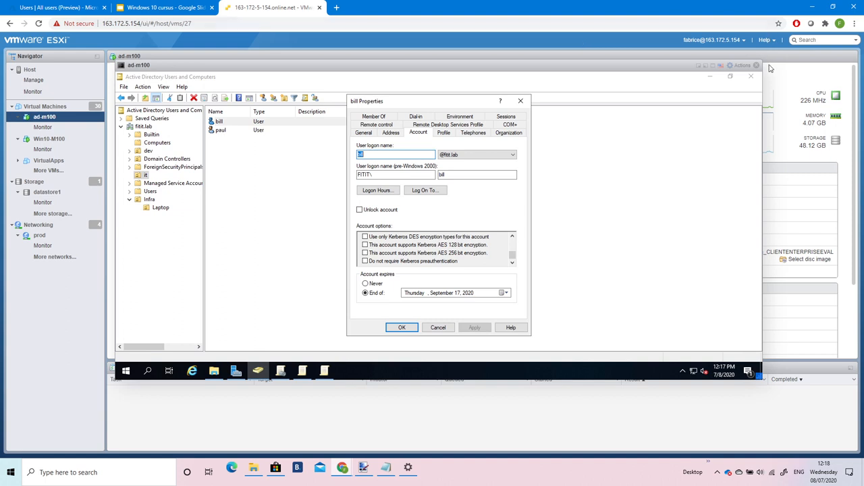
# Close the ad-m100 console and show Win10-M100's summary page with its disks, memory and host name.
pyautogui.click(757, 65)
pyautogui.click(88, 139)
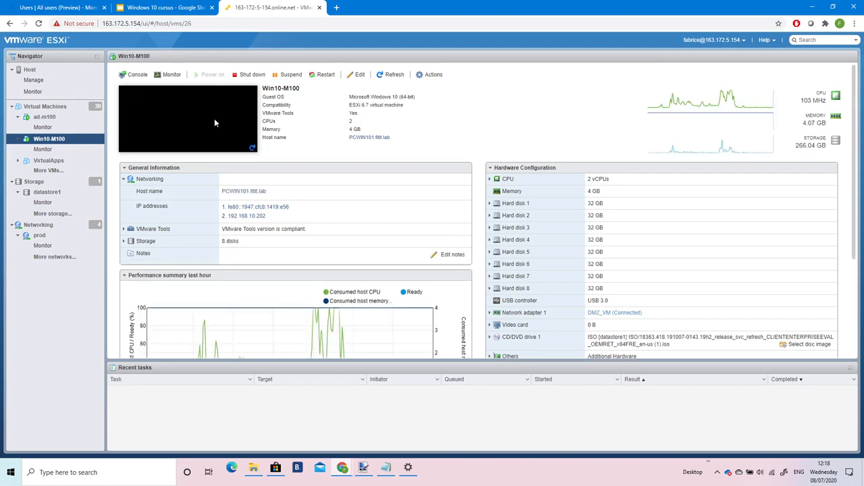
# Open the Win10-M100 console and choose Other user from the lock screen.
pyautogui.click(213, 118)
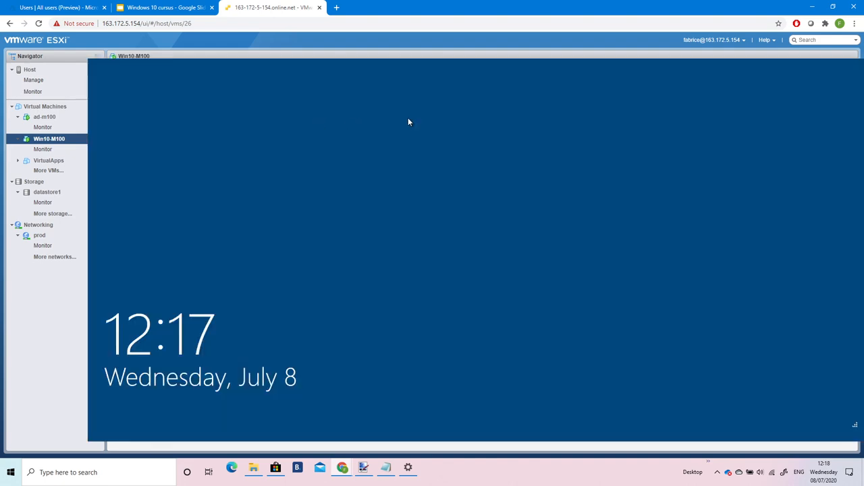
pyautogui.click(408, 118)
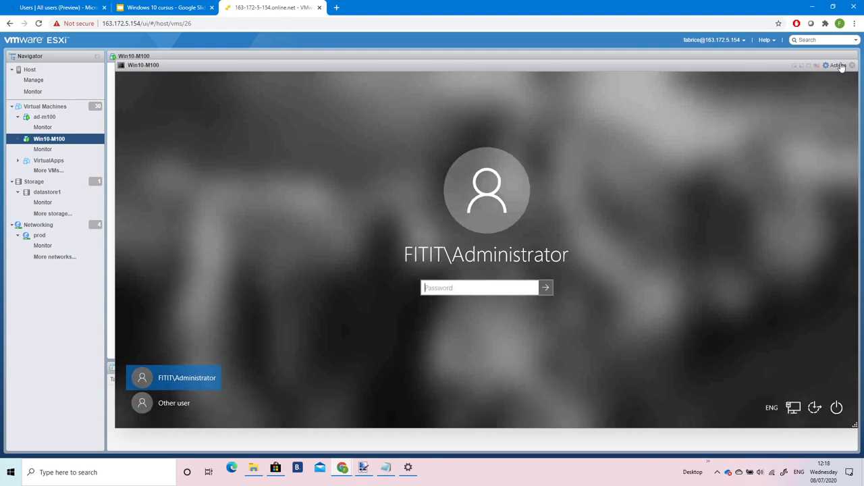
pyautogui.click(174, 403)
# Sign in to Windows with the standard domain user's name and password.
pyautogui.click(441, 283)
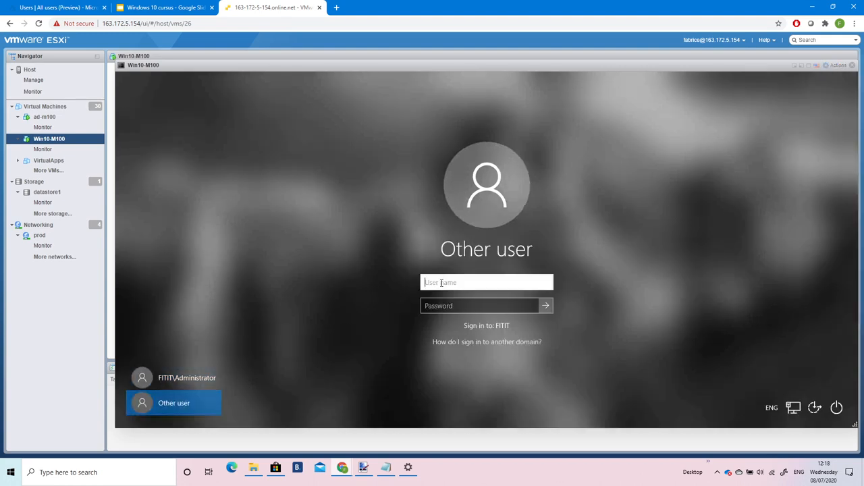
pyautogui.write('bl')
pyautogui.write('ll')
pyautogui.press('Tab')
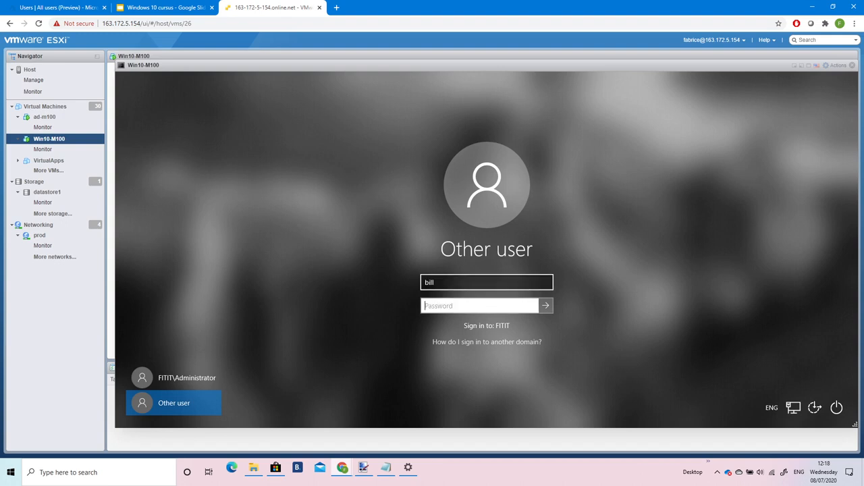
pyautogui.write('P')
pyautogui.press('Return')
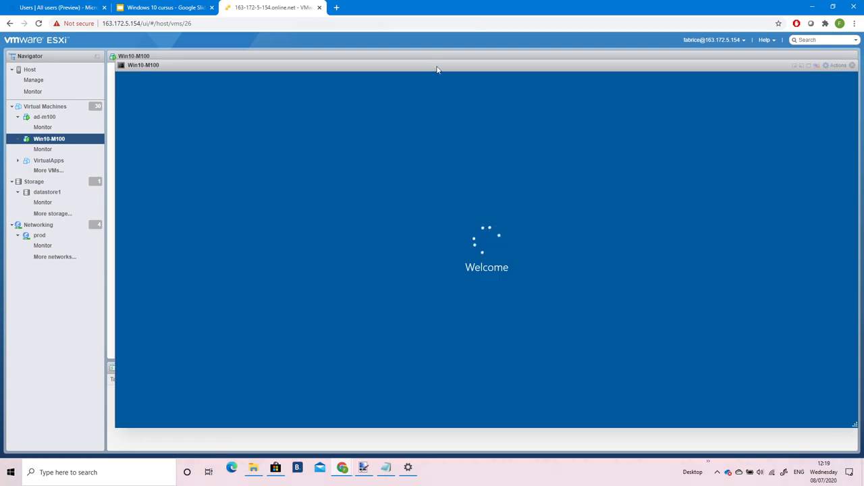
# Move the console window aside and open Network & Internet settings from the network tray icon.
pyautogui.moveTo(419, 71); pyautogui.dragTo(389, 65)
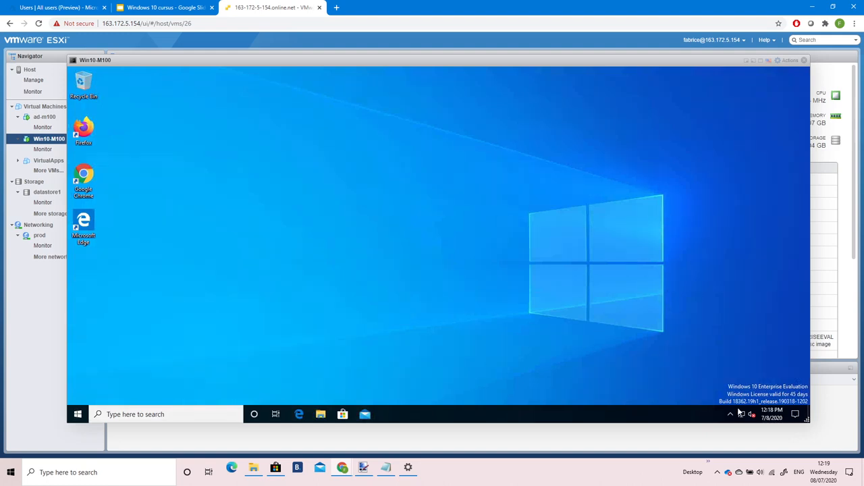
pyautogui.rightClick(741, 415)
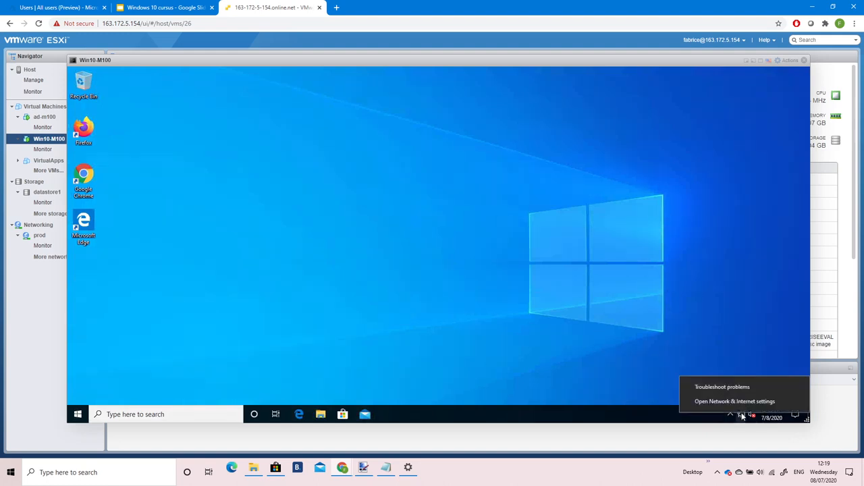
pyautogui.click(738, 401)
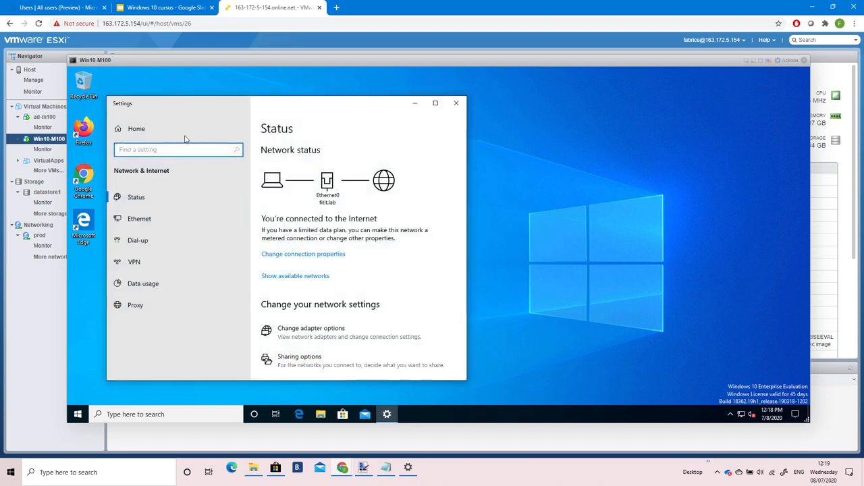
# Open Ethernet0 Properties via Network and Sharing Center's adapter settings, triggering a UAC admin prompt.
pyautogui.click(137, 223)
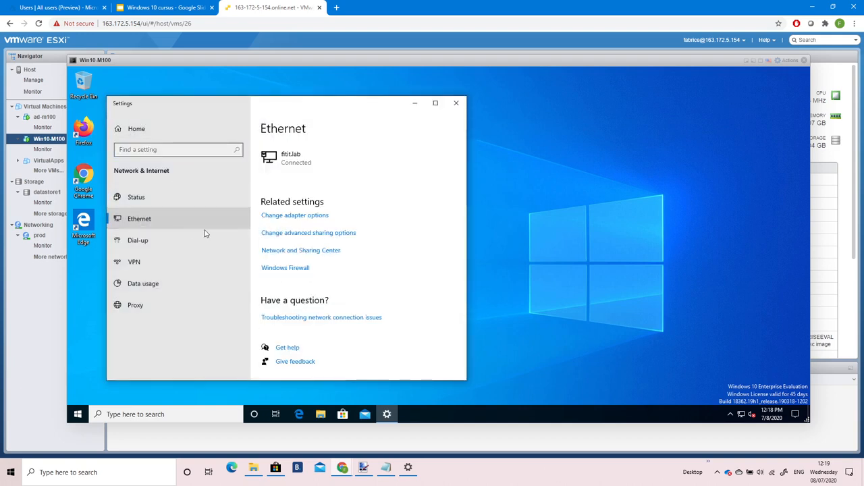
pyautogui.click(284, 251)
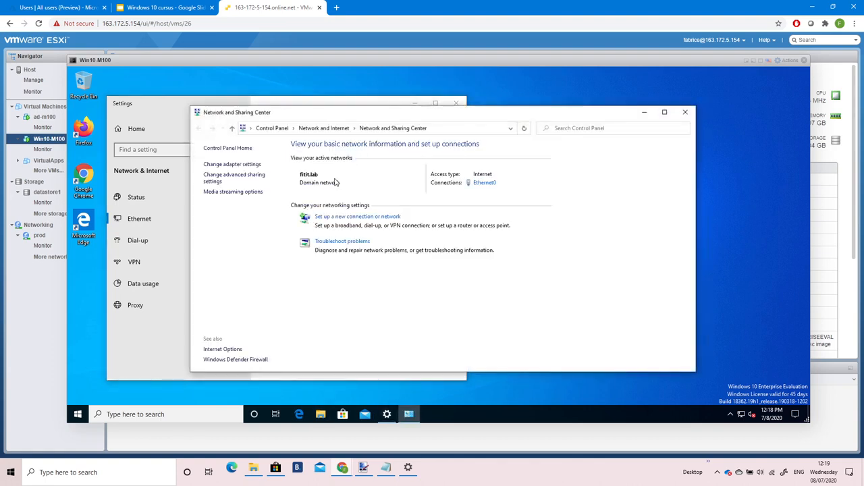
pyautogui.click(242, 166)
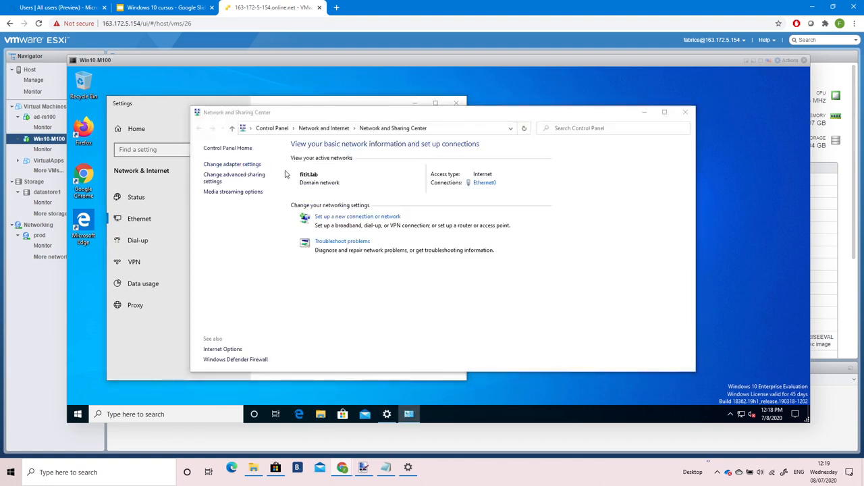
pyautogui.rightClick(250, 180)
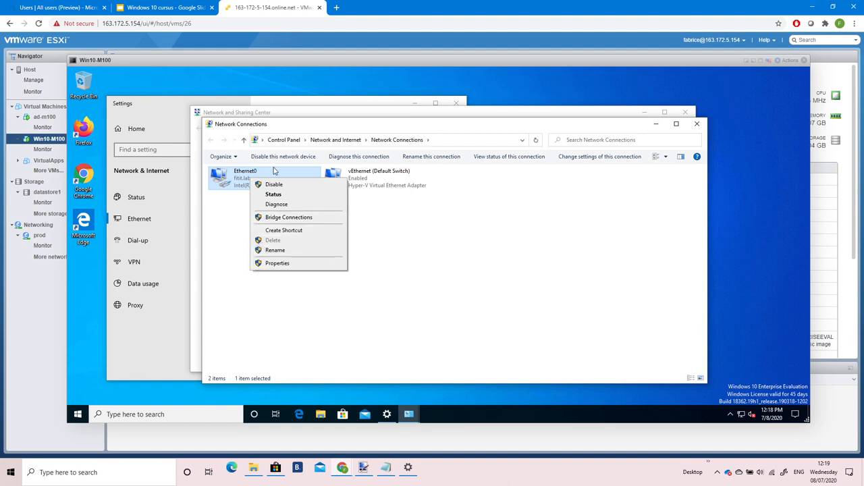
pyautogui.click(277, 262)
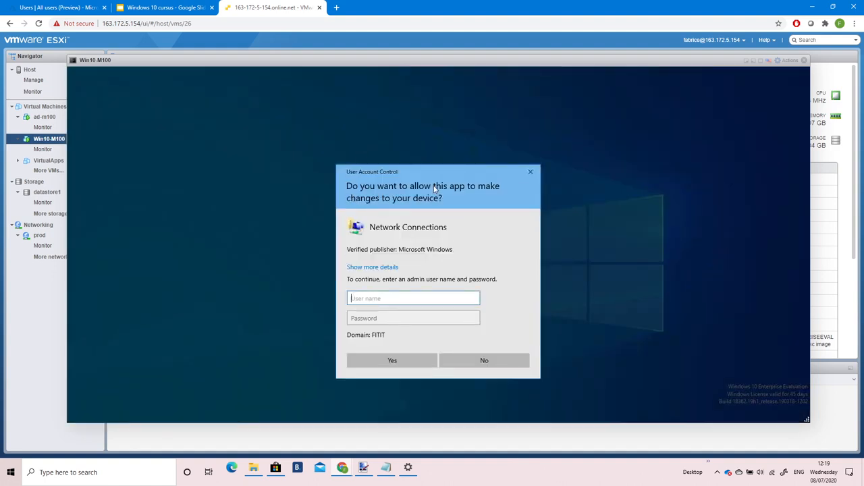
# Move the UAC prompt aside, look at its user name and password fields, and answer No.
pyautogui.moveTo(425, 177); pyautogui.dragTo(393, 161)
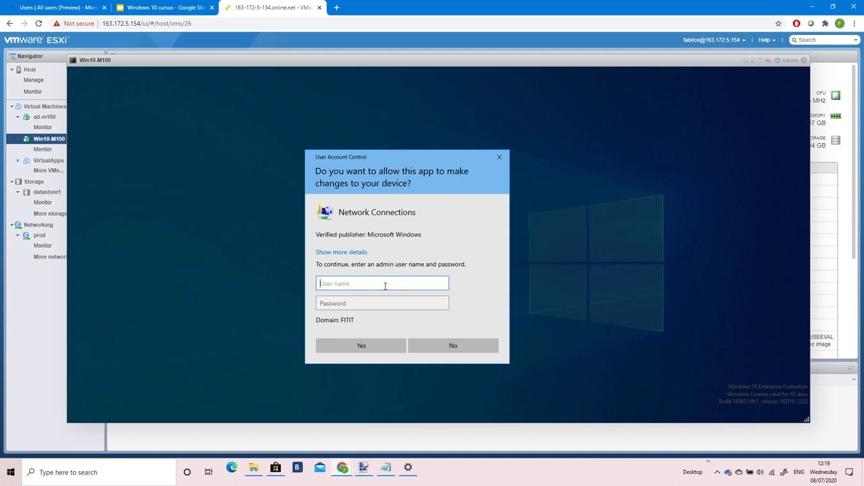
pyautogui.click(350, 305)
pyautogui.click(349, 283)
pyautogui.click(451, 345)
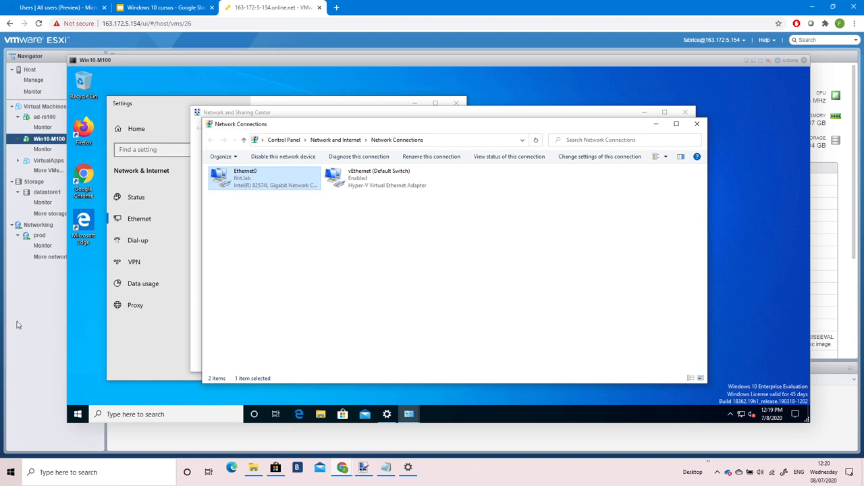
# Search Windows for 'uac' and launch User Account Control settings.
pyautogui.click(152, 417)
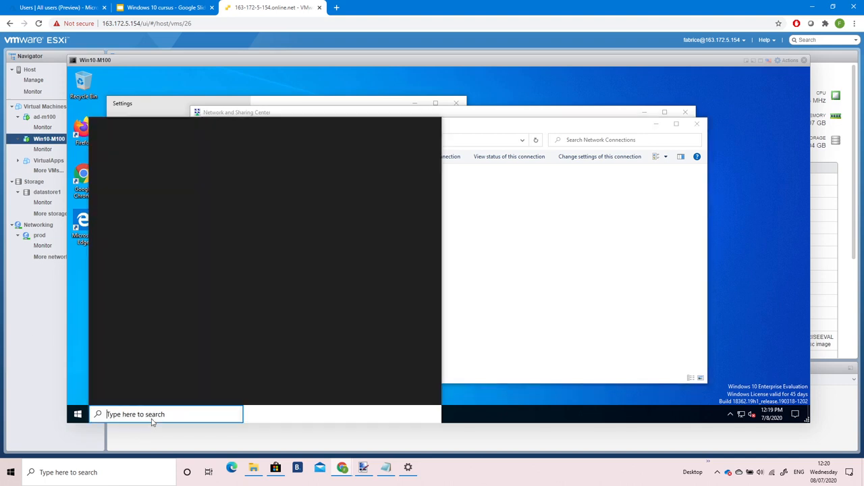
pyautogui.write('uac')
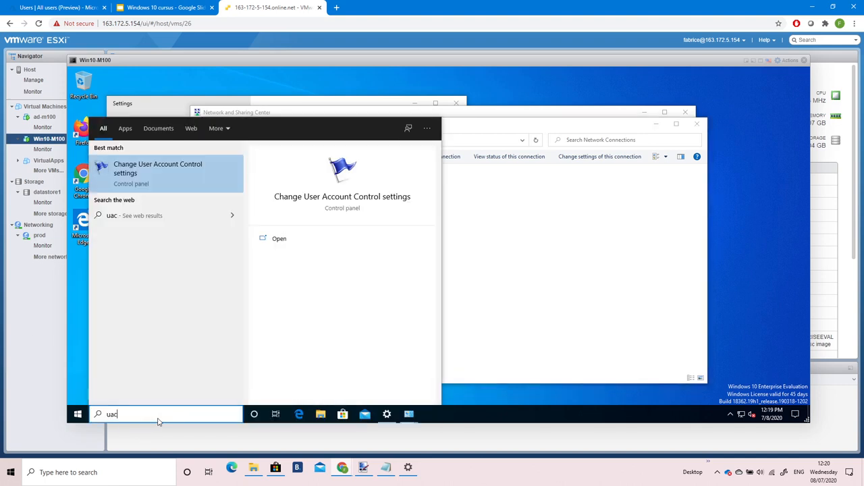
pyautogui.click(163, 192)
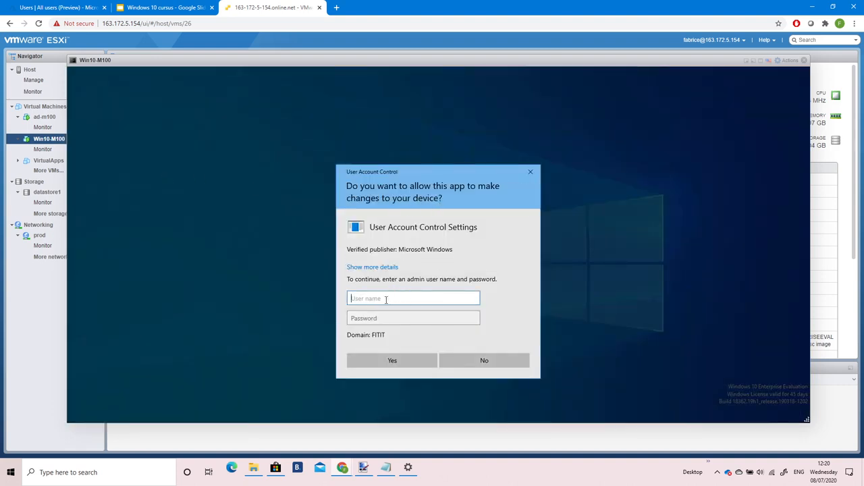
# Enter the administrator user name and password in the UAC prompt and submit them.
pyautogui.write('ad')
pyautogui.press('Tab')
pyautogui.write('*****')
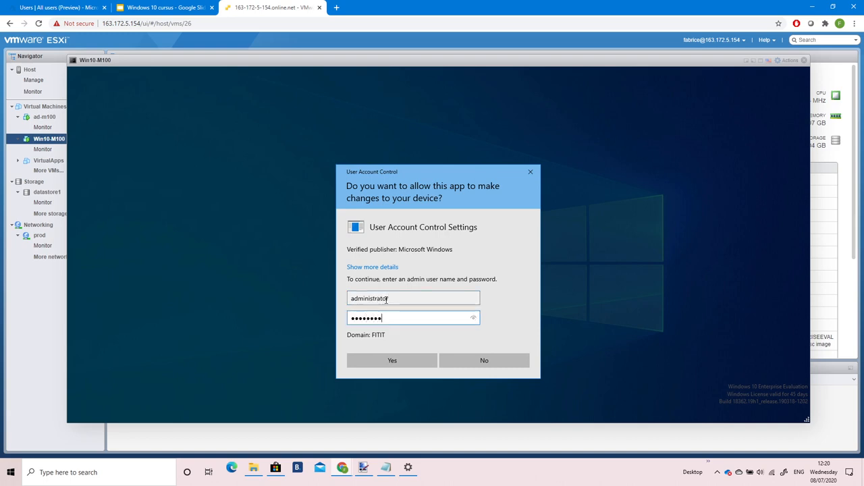
pyautogui.write('***')
pyautogui.press('Return')
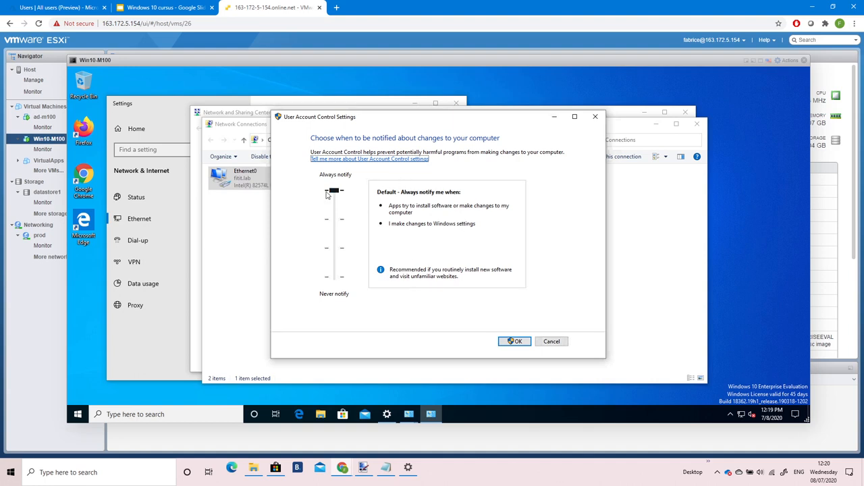
# Slide UAC through the second level, Never notify, Always notify and no-dimming, then Cancel without saving.
pyautogui.moveTo(333, 193)
pyautogui.mouseDown()
pyautogui.moveTo(341, 282)
pyautogui.moveTo(332, 183)
pyautogui.mouseUp()
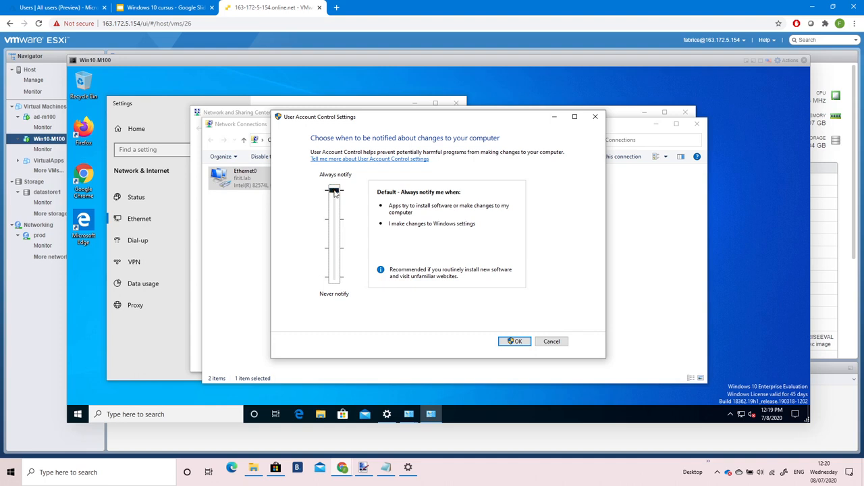
pyautogui.moveTo(333, 196); pyautogui.dragTo(335, 284)
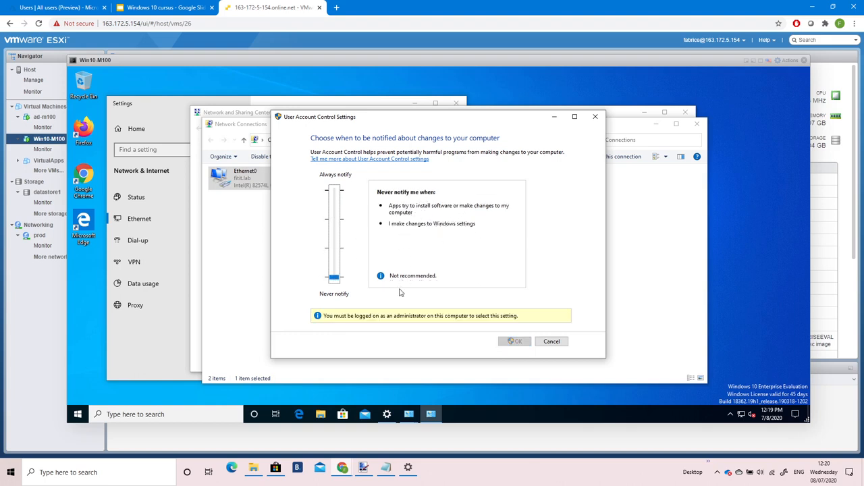
pyautogui.click(336, 280)
pyautogui.moveTo(334, 279); pyautogui.dragTo(352, 189)
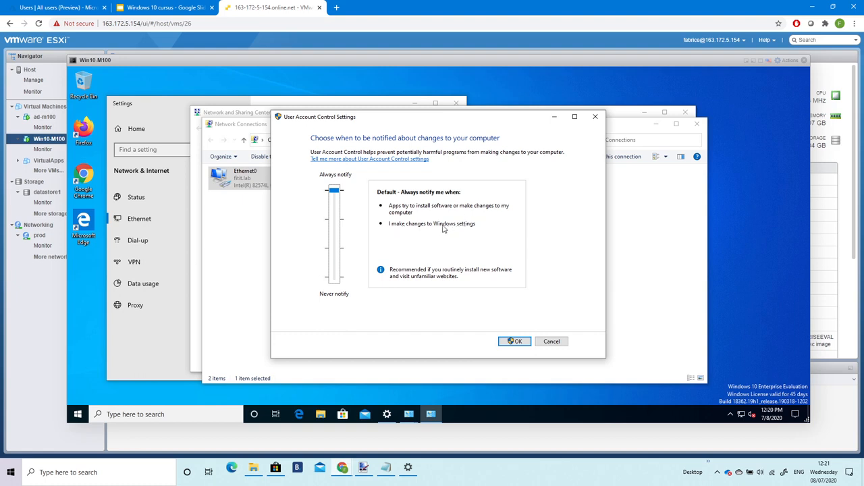
pyautogui.moveTo(333, 193); pyautogui.dragTo(334, 219)
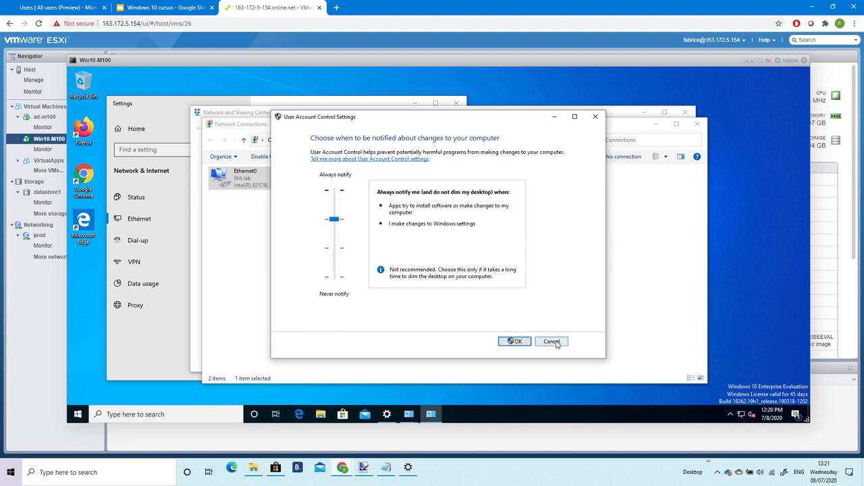
pyautogui.click(552, 342)
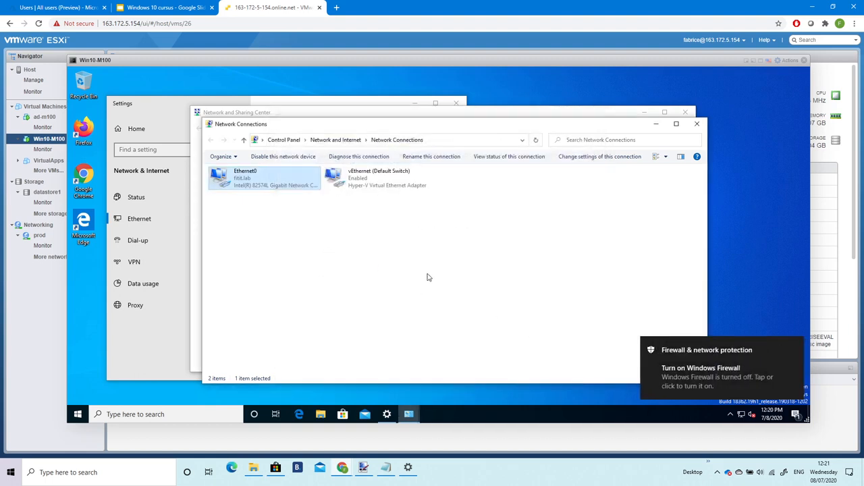
# Close the Win10-M100 console, open ad-m100's console and bring up the Group Policy Management Editor.
pyautogui.click(804, 60)
pyautogui.click(66, 119)
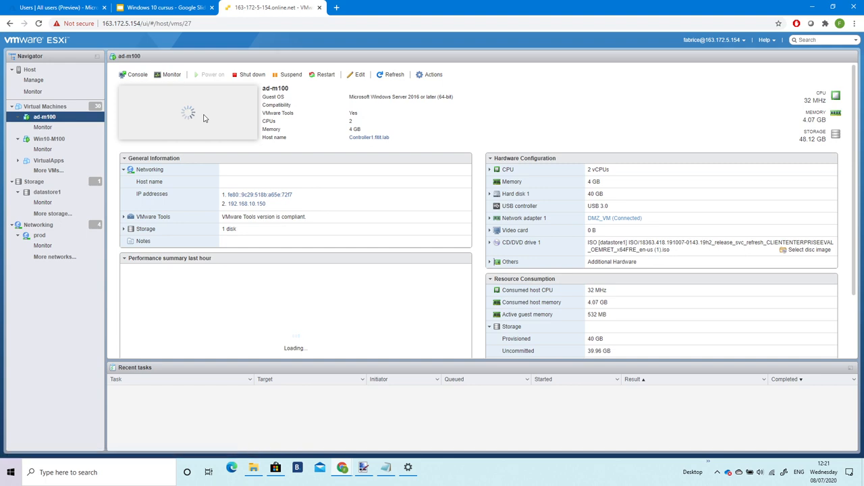
pyautogui.click(208, 118)
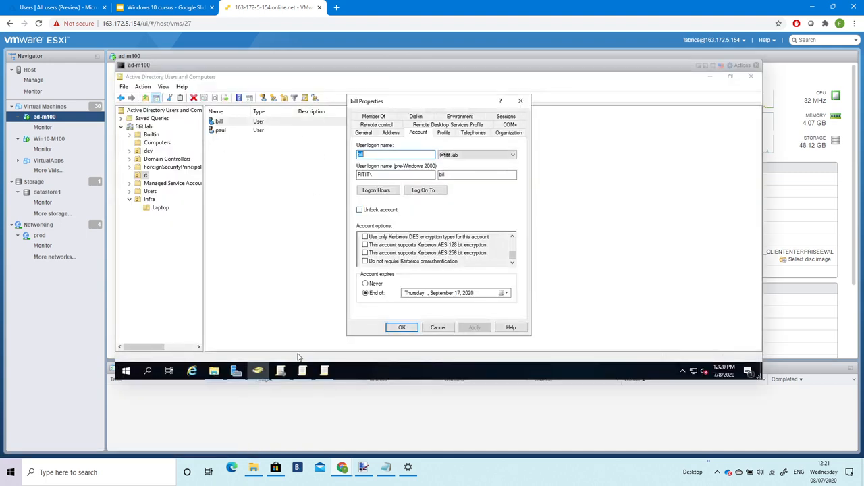
pyautogui.click(280, 371)
pyautogui.click(302, 371)
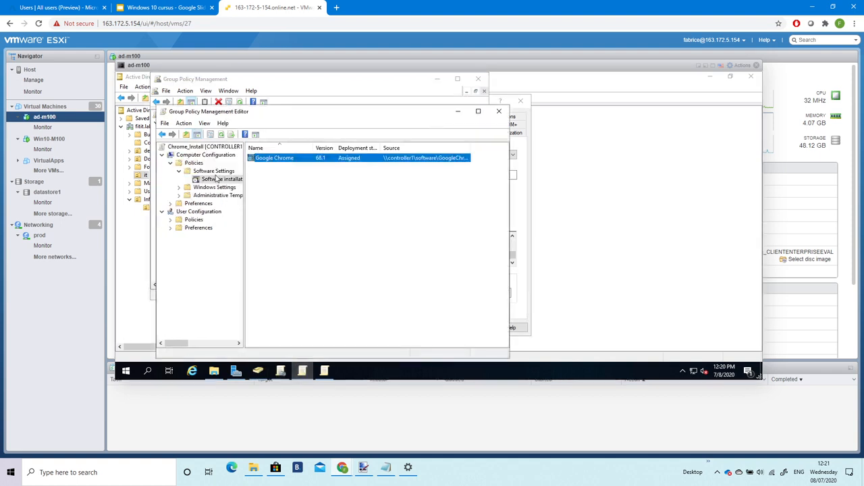
# Navigate to Windows Settings > Security Settings > Local Policies > Security Options in the policy tree.
pyautogui.click(179, 188)
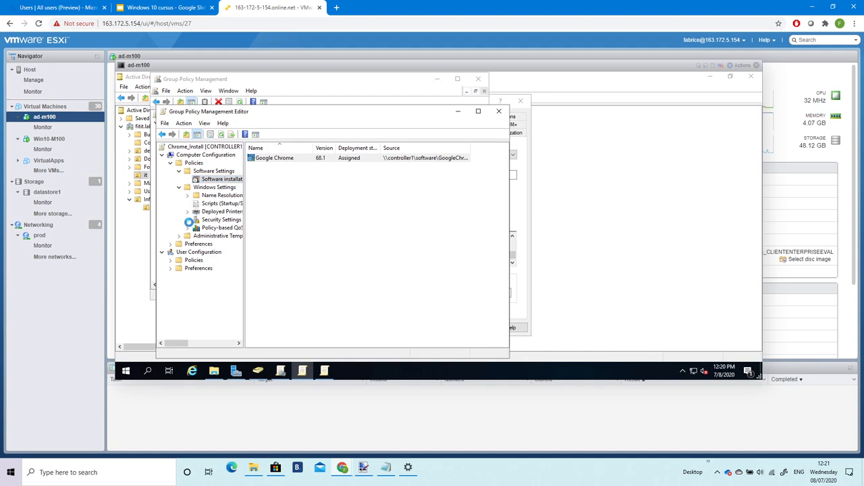
pyautogui.click(188, 220)
pyautogui.doubleClick(223, 221)
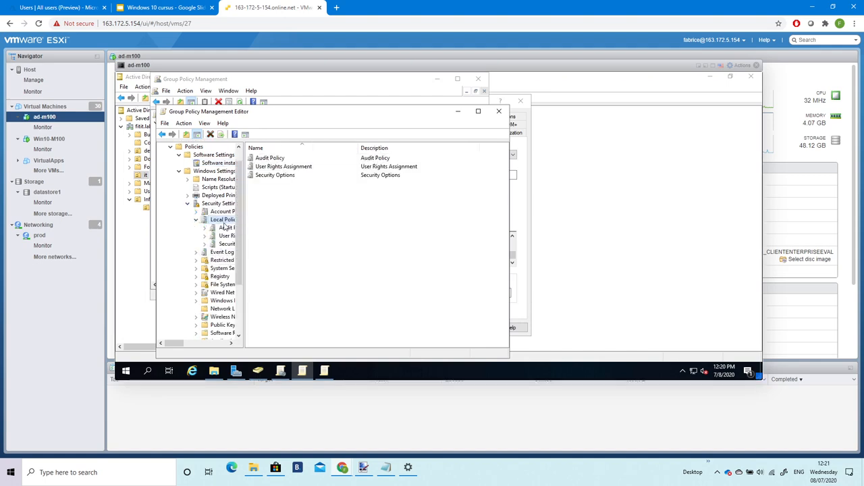
pyautogui.doubleClick(283, 178)
pyautogui.scroll(-20, 352, 230)
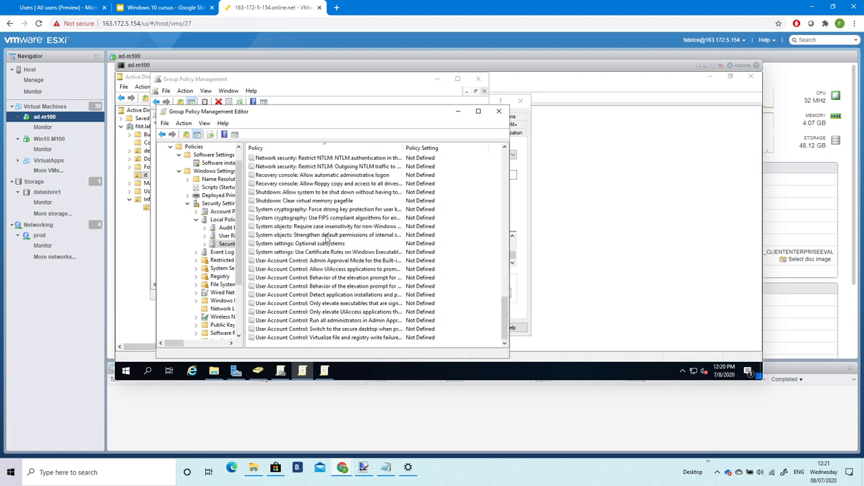
# Go through the User Account Control security policies, then open the UAC slide in 'Windows 10 cursus'.
pyautogui.click(311, 260)
pyautogui.click(310, 269)
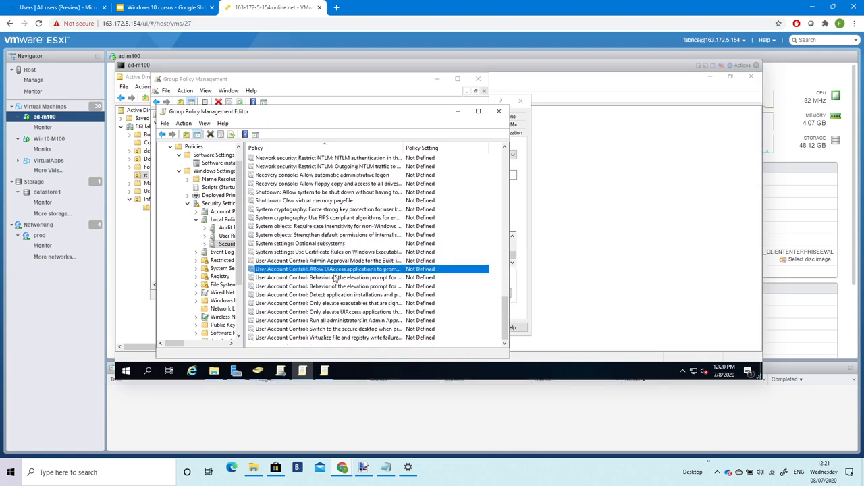
pyautogui.click(323, 277)
pyautogui.click(343, 287)
pyautogui.click(332, 295)
pyautogui.click(333, 304)
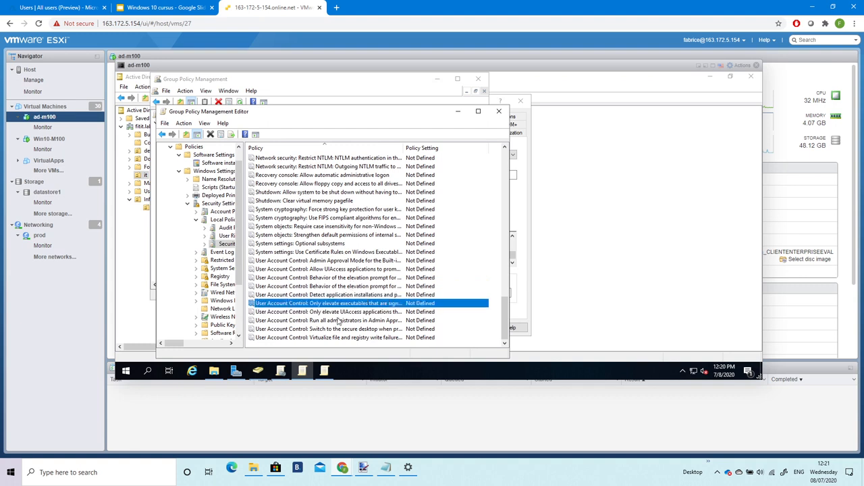
pyautogui.click(335, 314)
pyautogui.click(330, 295)
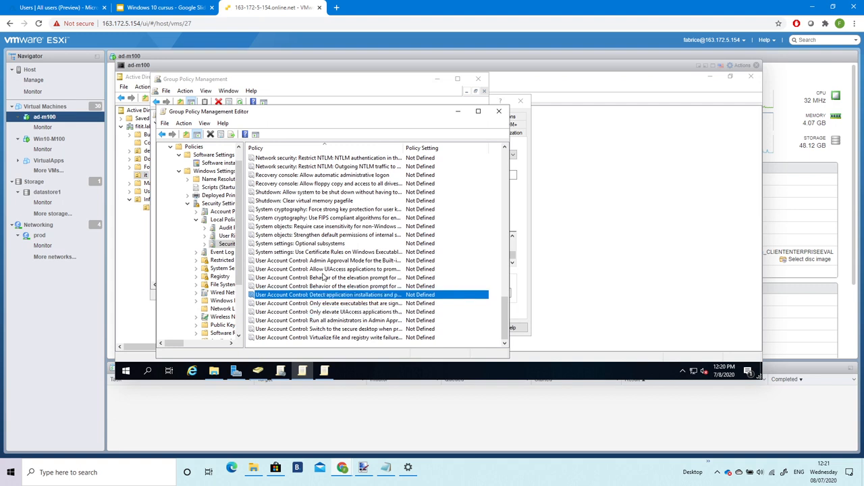
pyautogui.click(324, 278)
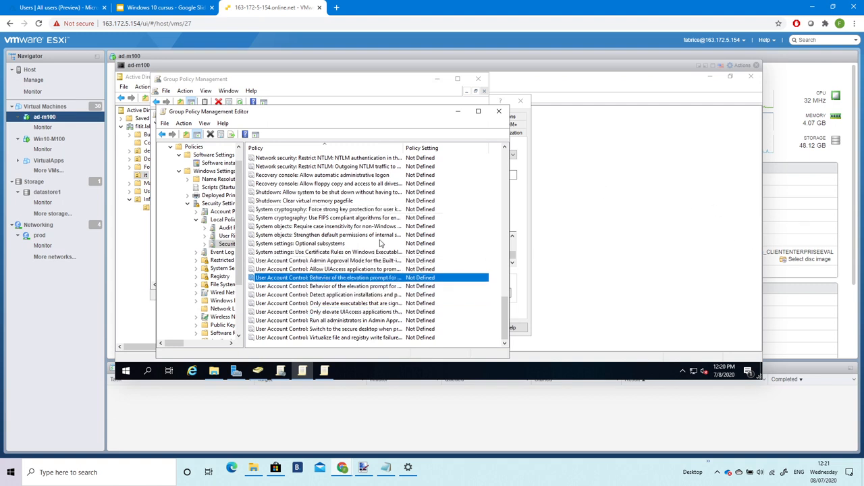
pyautogui.click(162, 8)
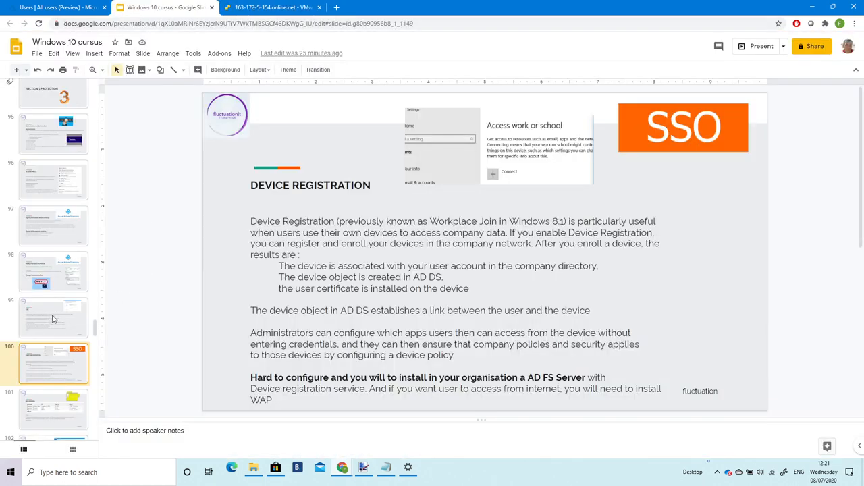
pyautogui.click(50, 316)
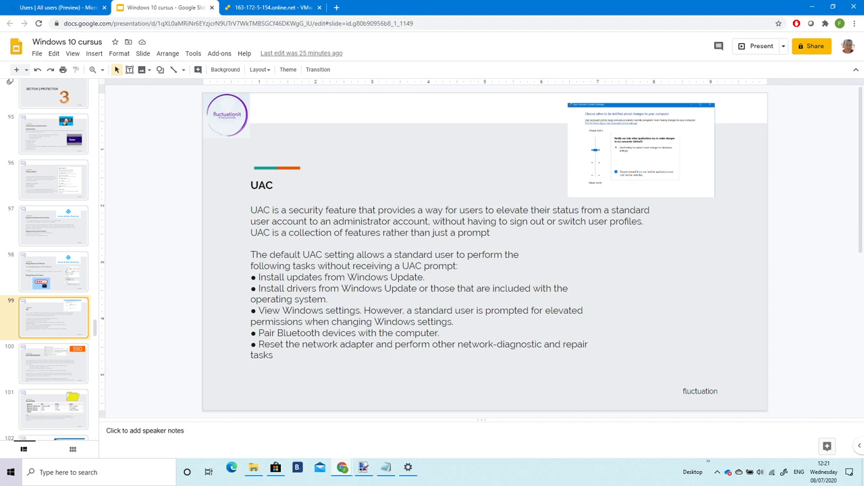